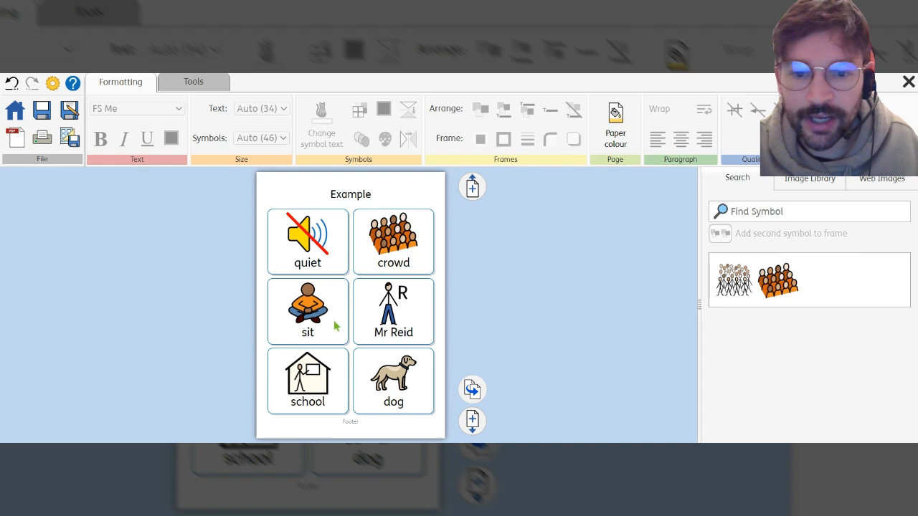
click(315, 405)
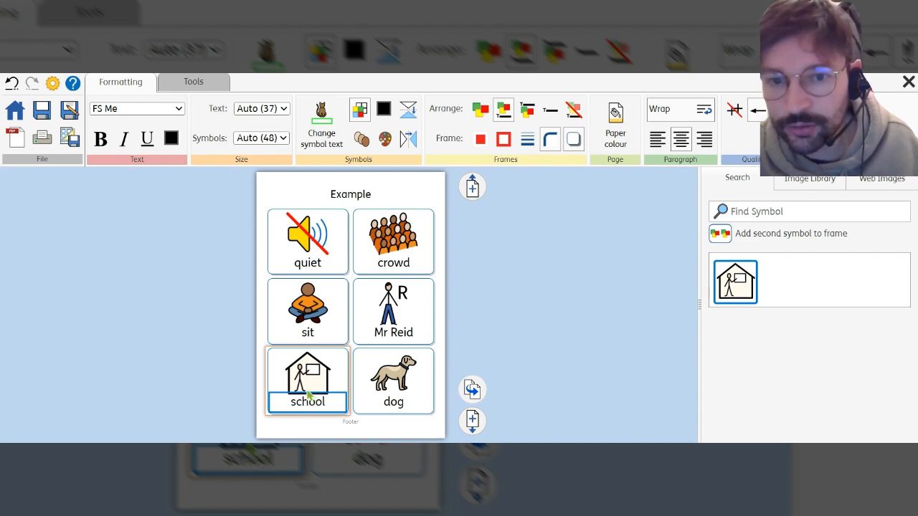
click(321, 138)
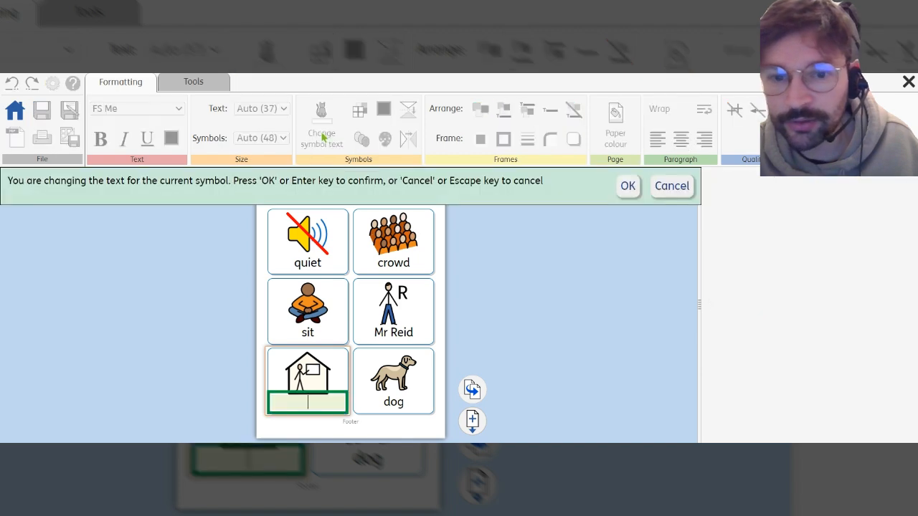
click(624, 190)
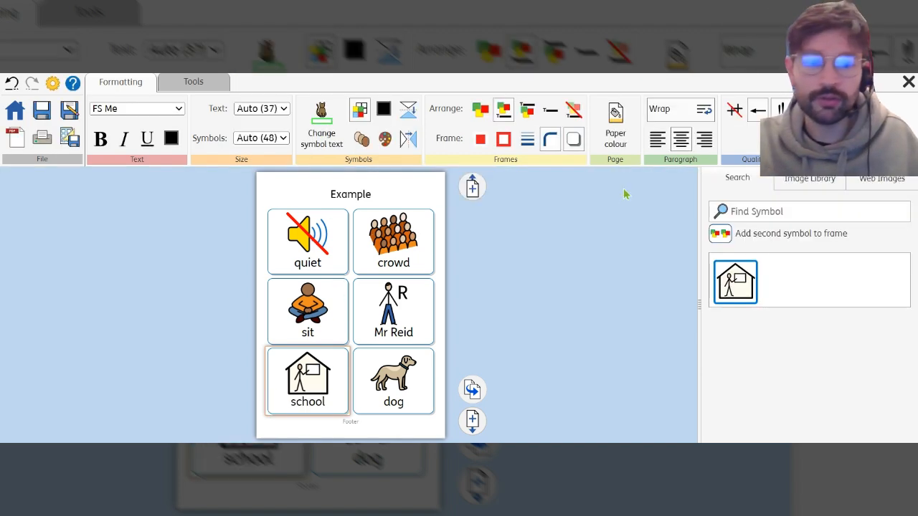
Replace the label under the school symbol with "Ballyrock School"
double_click(321, 403)
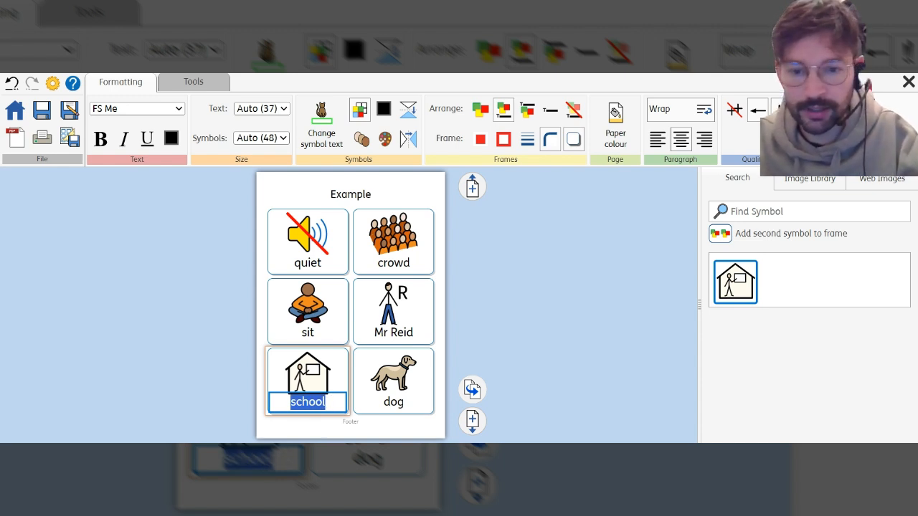
text(B)
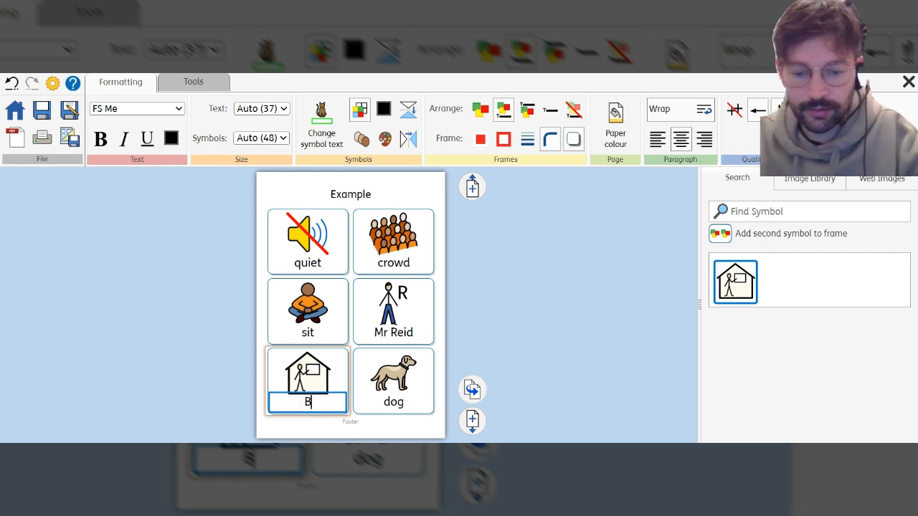
text(allyrock School)
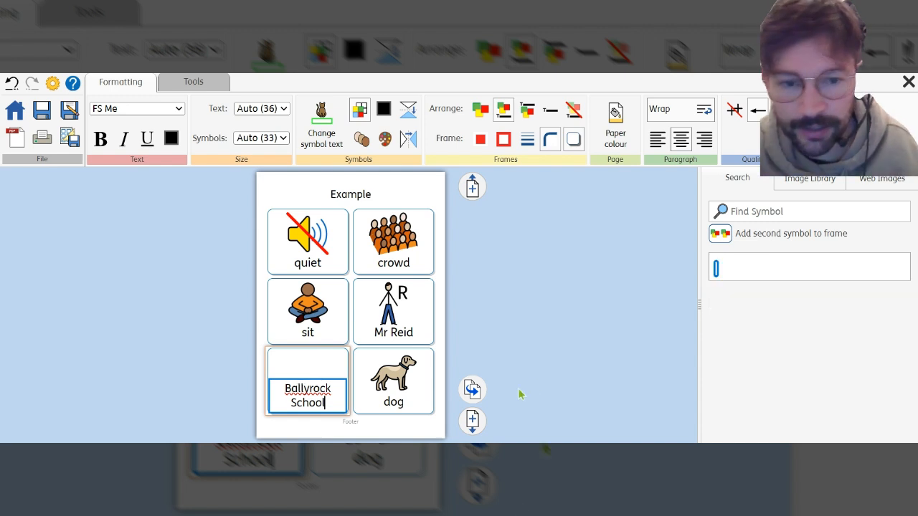
click(547, 368)
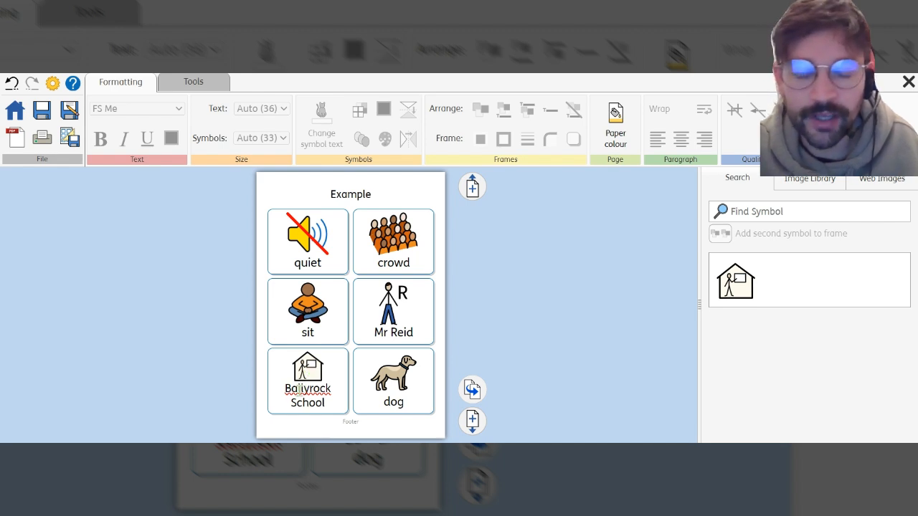
click(307, 389)
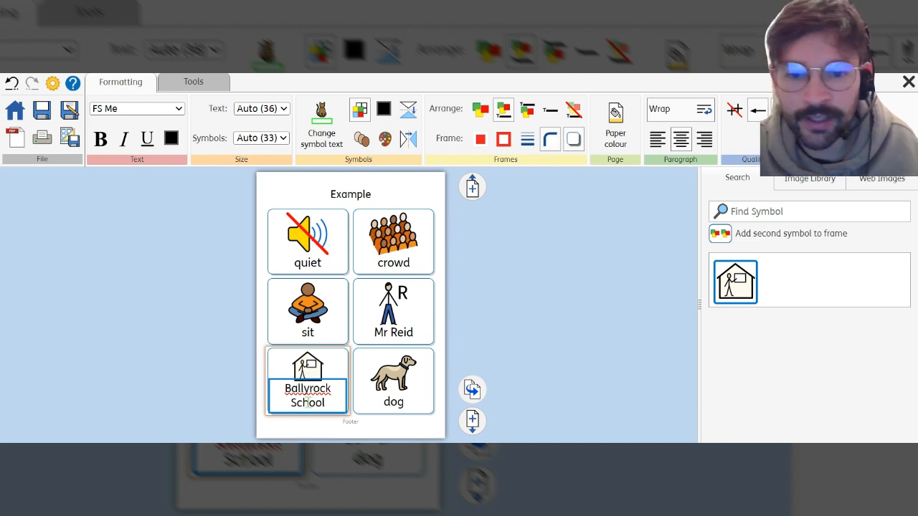
click(574, 334)
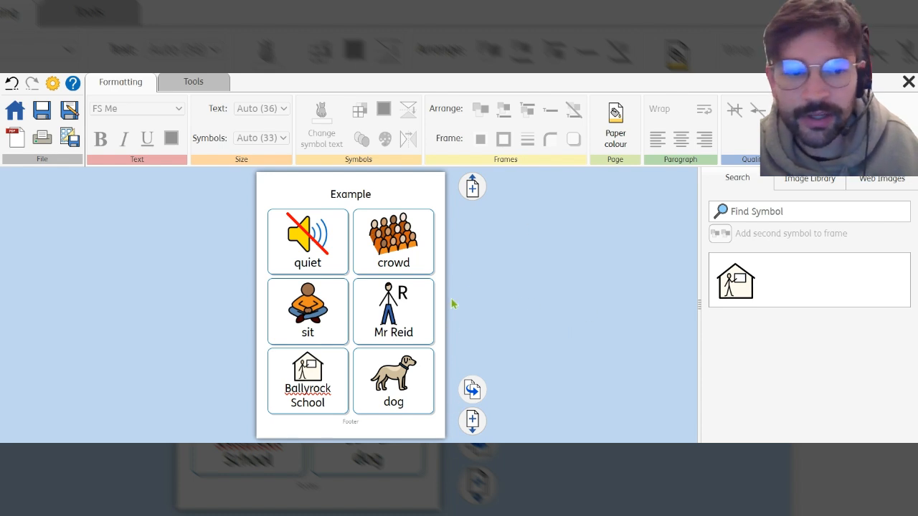
Search the symbols for "labrador" and use the sitting labrador as the picture on the dog card
click(394, 401)
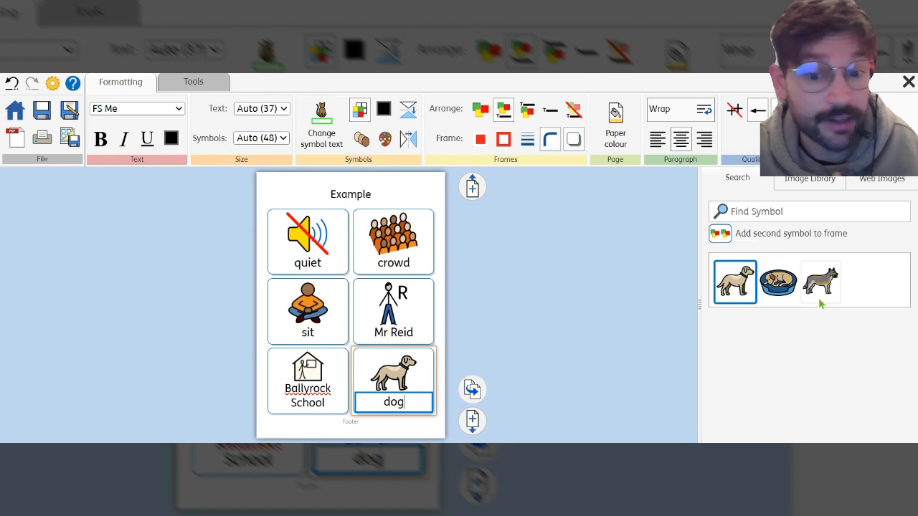
click(803, 212)
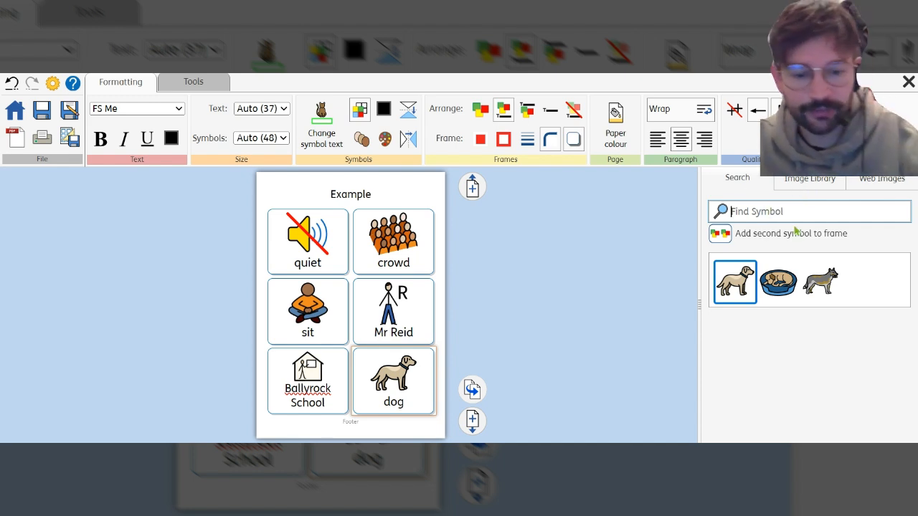
text(labra)
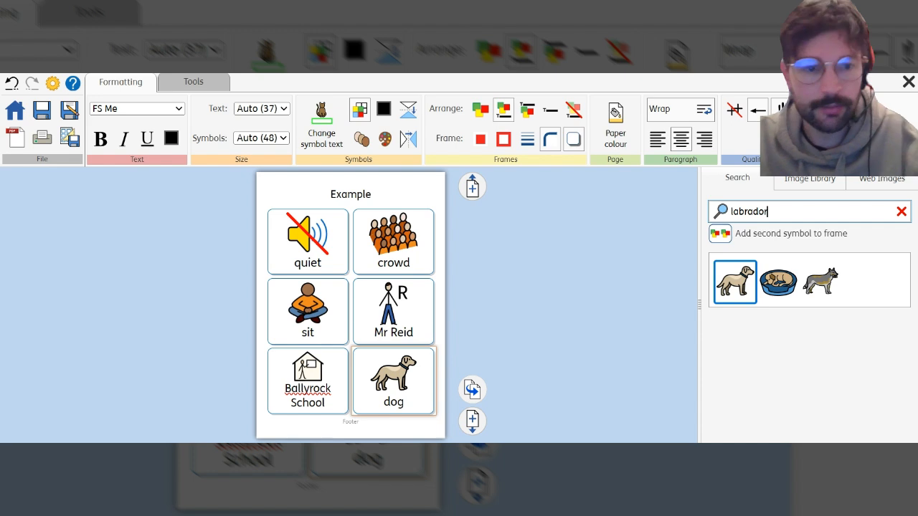
text(dor)
click(739, 287)
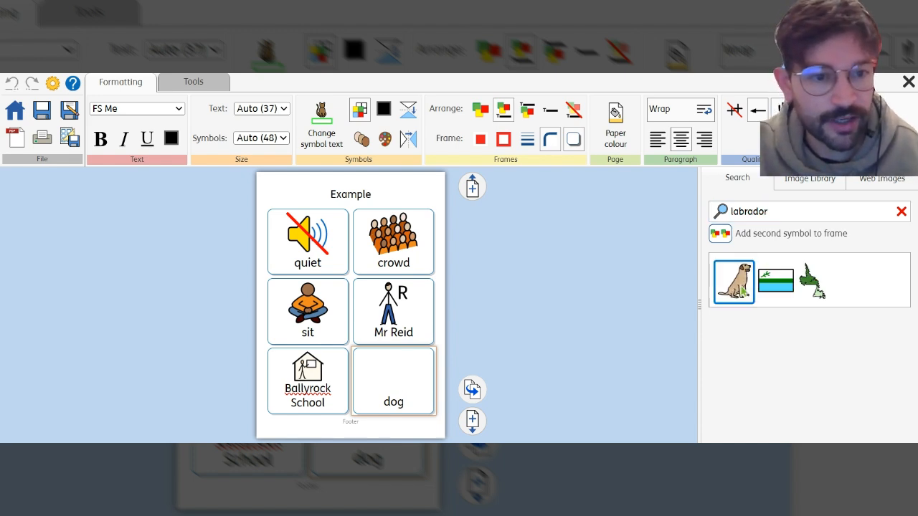
click(420, 394)
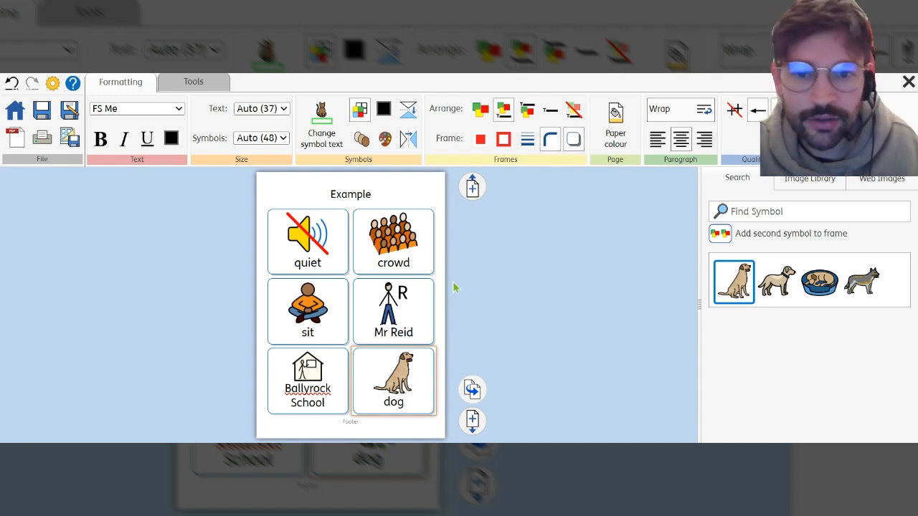
Switch varied skin tones off and back on for the people in the crowd symbol
click(407, 245)
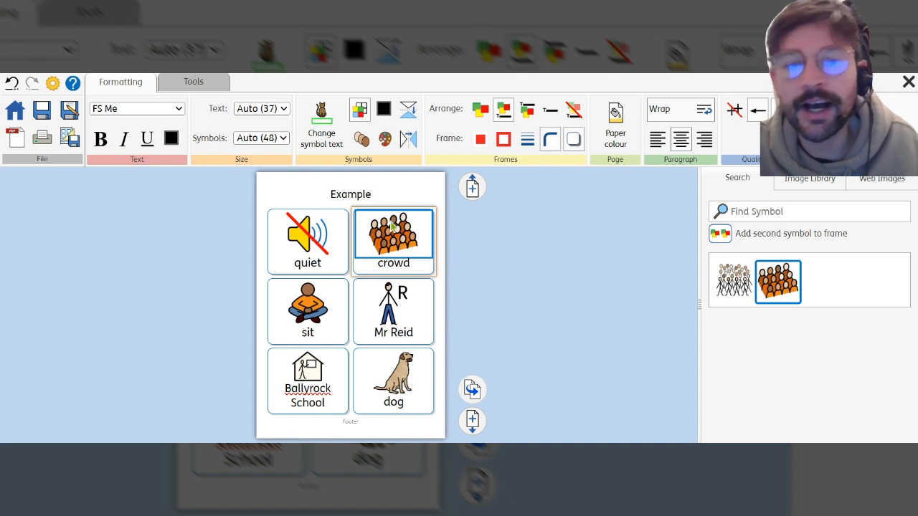
click(361, 141)
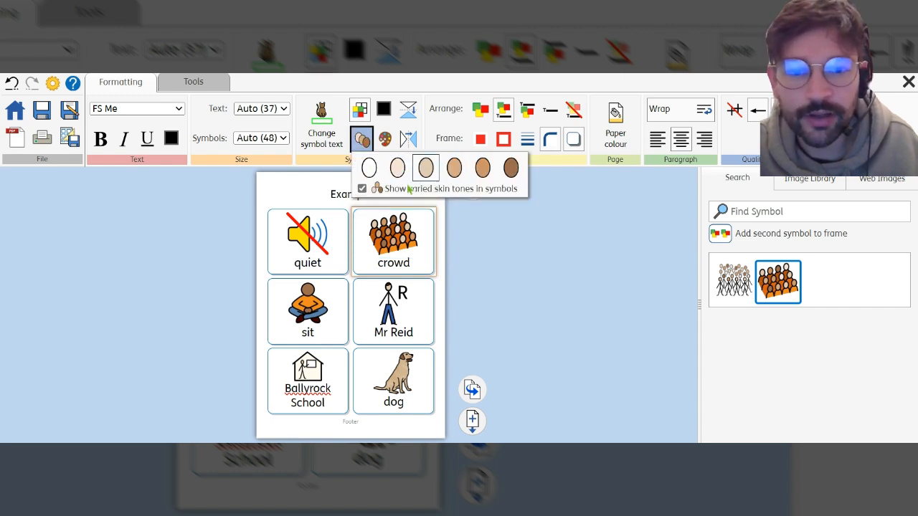
click(362, 189)
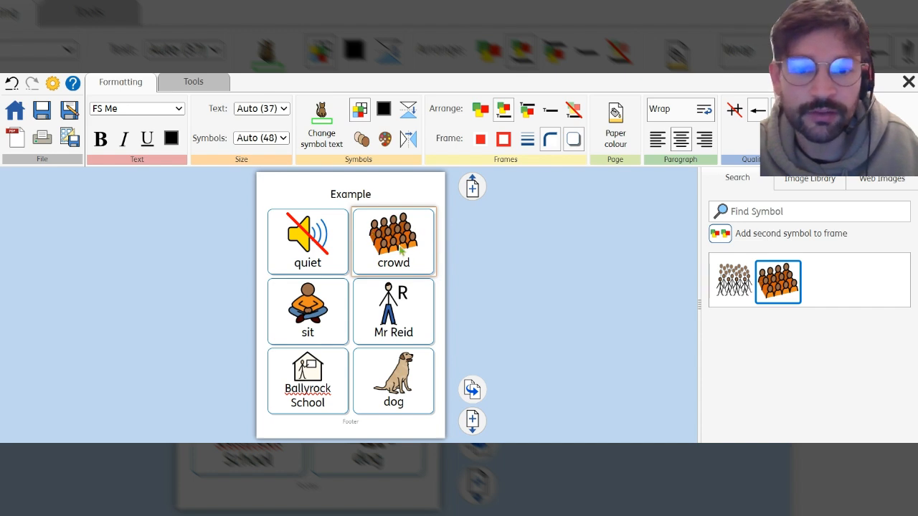
mouse_move(363, 143)
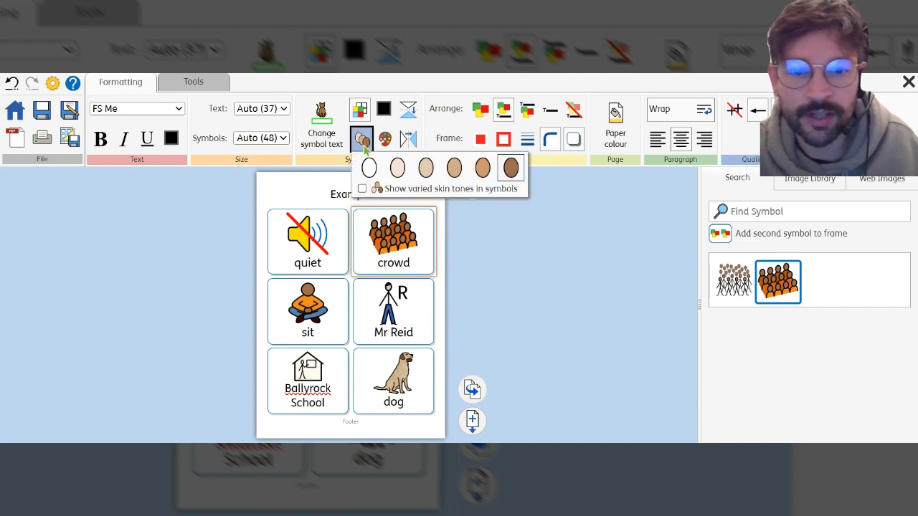
click(362, 189)
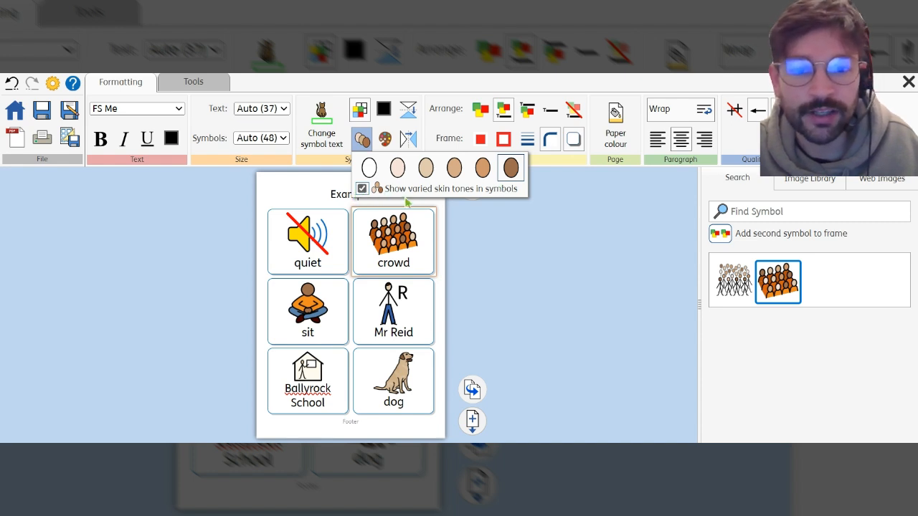
click(494, 276)
Set the skin tone of the sit symbol to the fourth, medium tan option
click(310, 313)
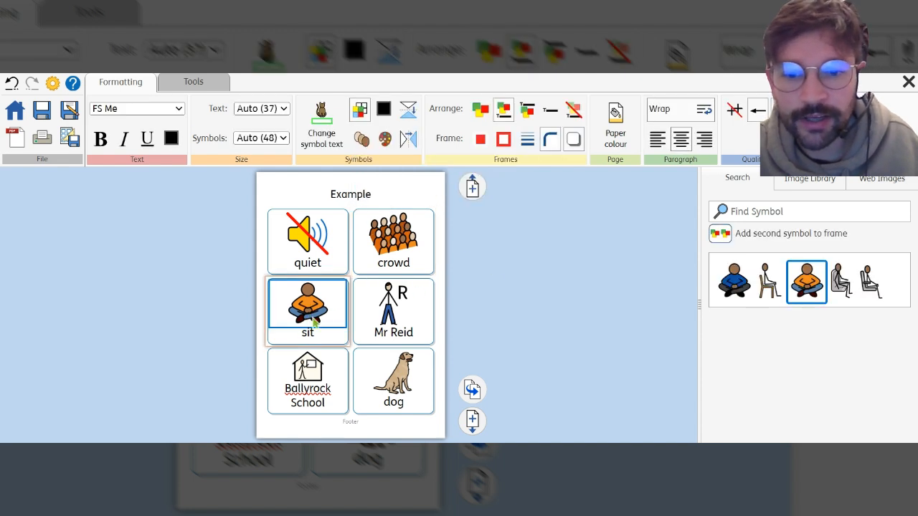
click(362, 141)
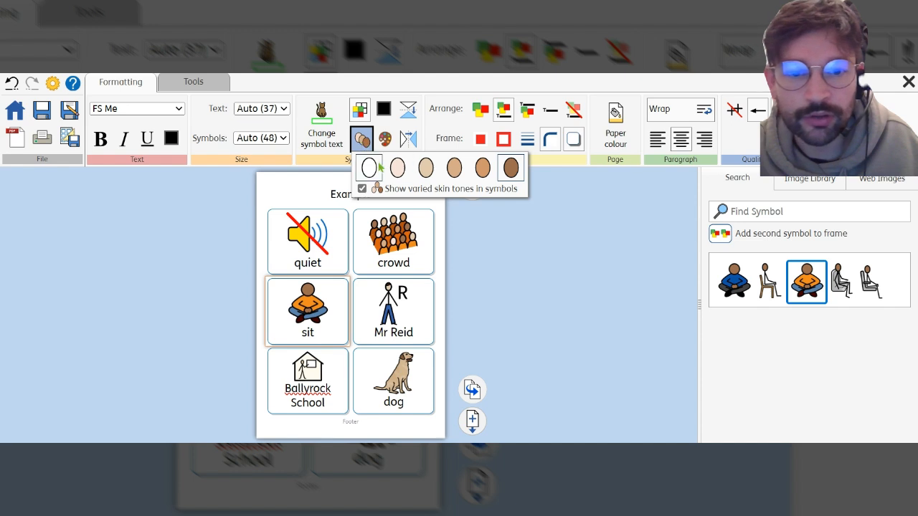
click(457, 170)
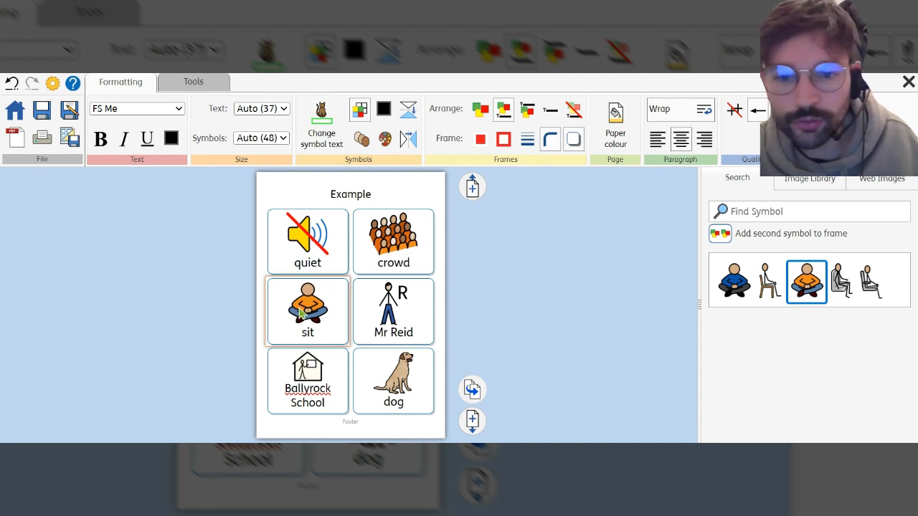
Recolour the sit symbol with black shoes, grey trousers and a dark blue jumper using the Symbol Palette
click(385, 140)
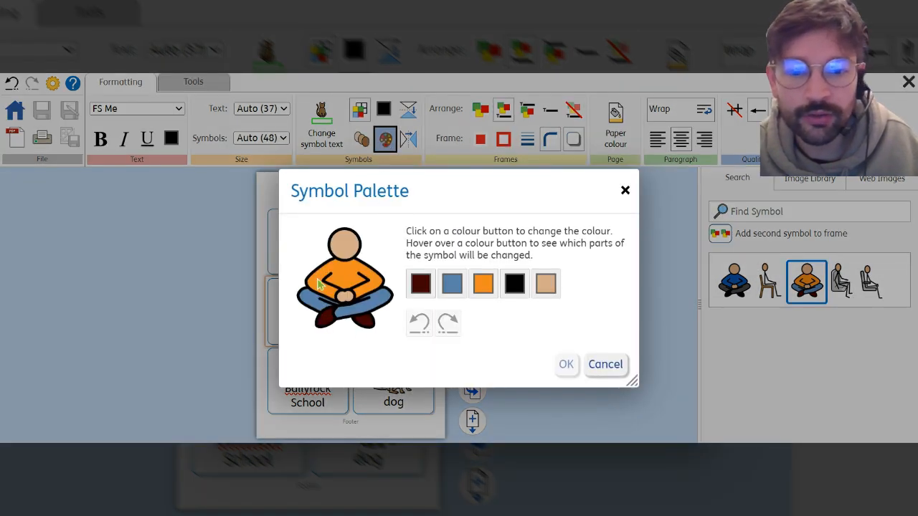
click(422, 286)
mouse_move(423, 291)
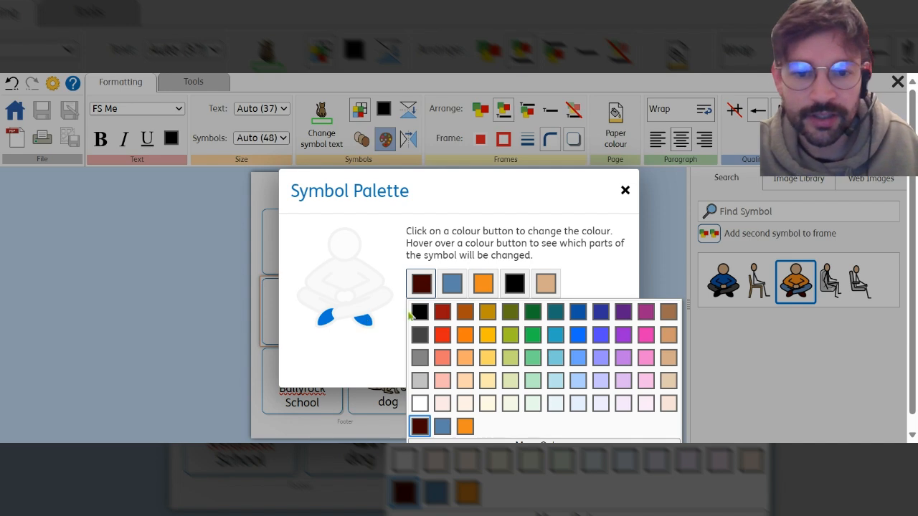
click(419, 311)
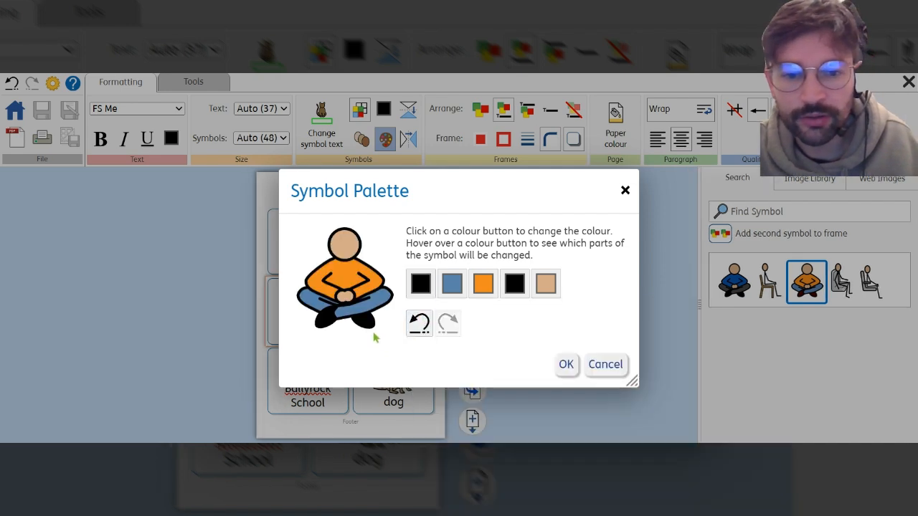
click(452, 287)
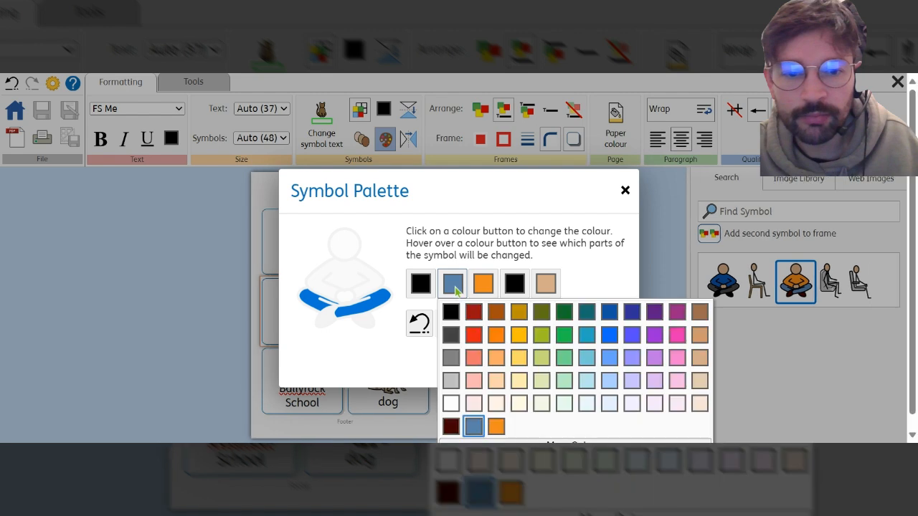
click(452, 357)
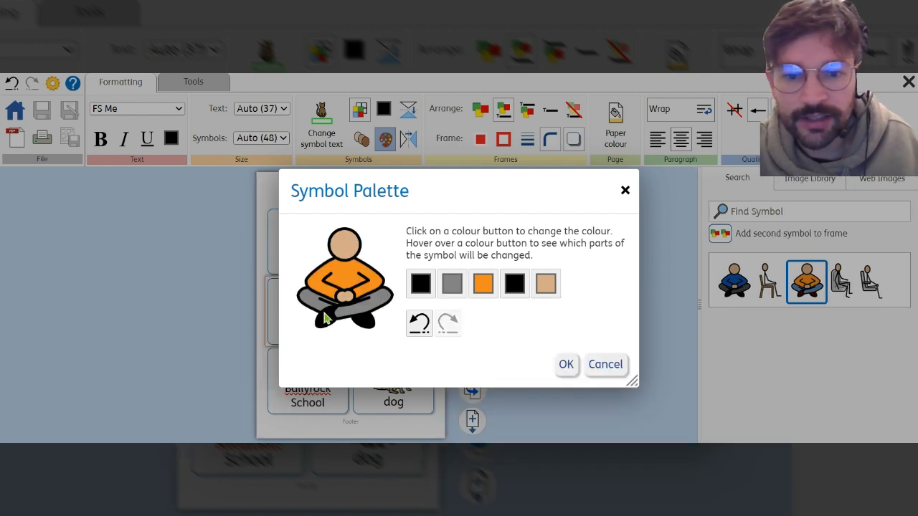
click(483, 284)
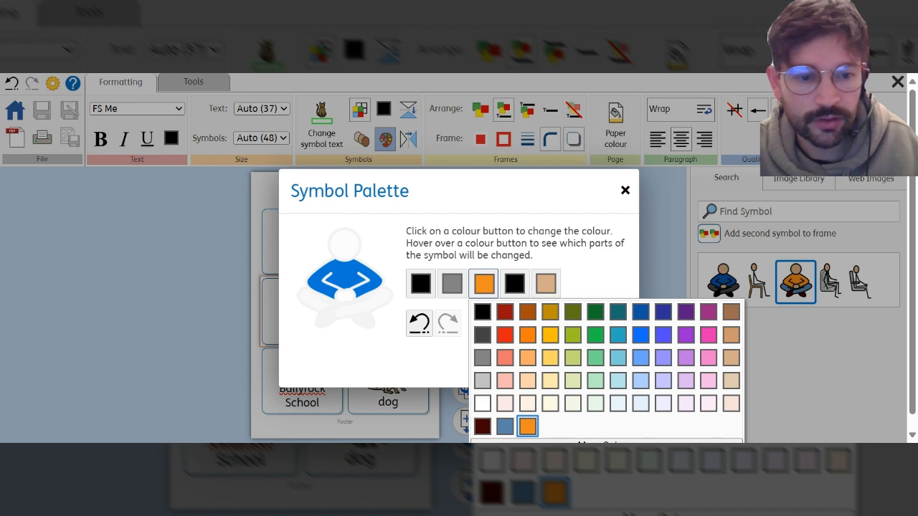
click(640, 311)
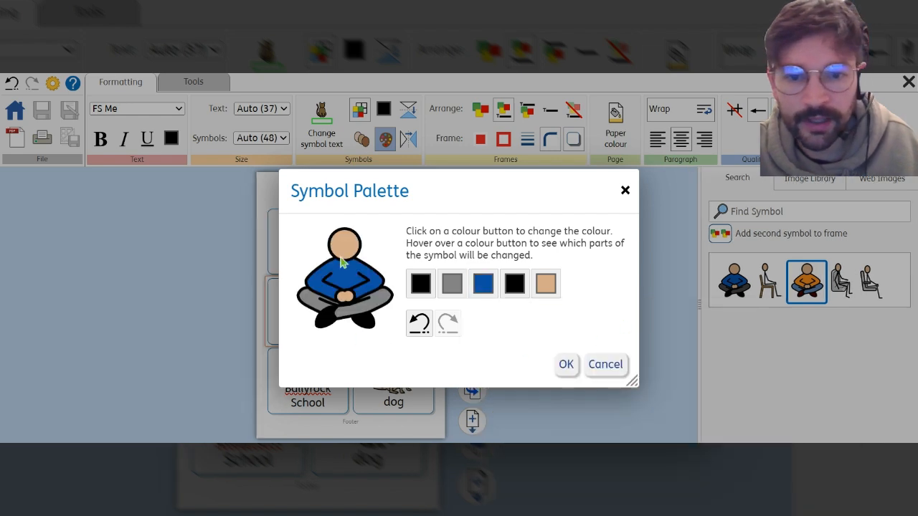
mouse_move(543, 290)
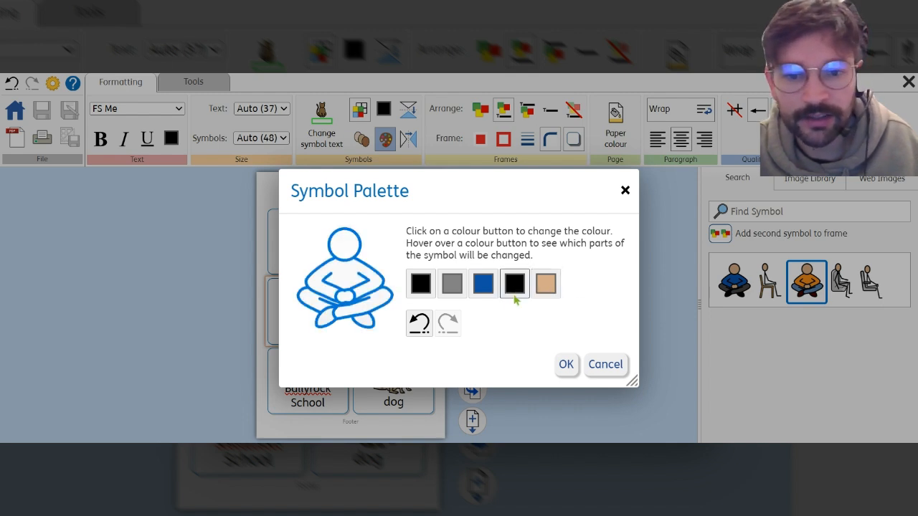
click(565, 366)
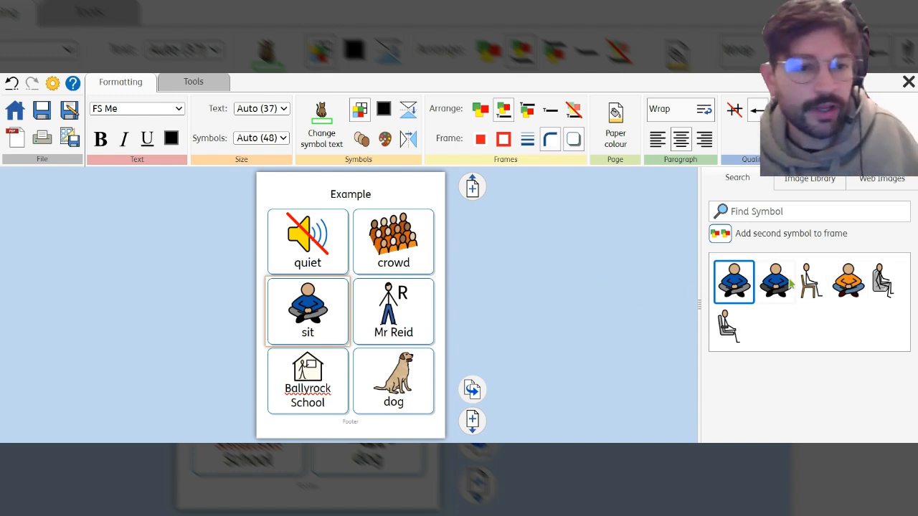
Upload a JPG photo of a person from the computer to the image library, leaving its name and tags blank
click(816, 185)
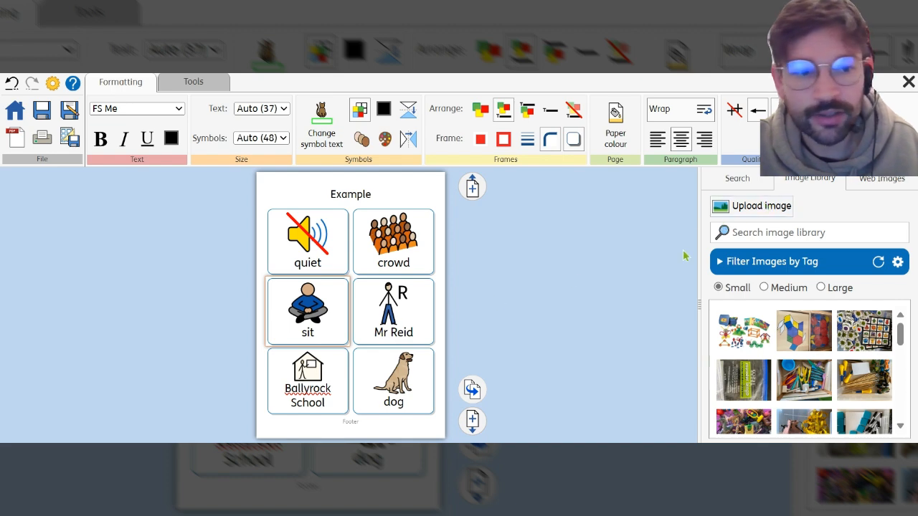
click(750, 213)
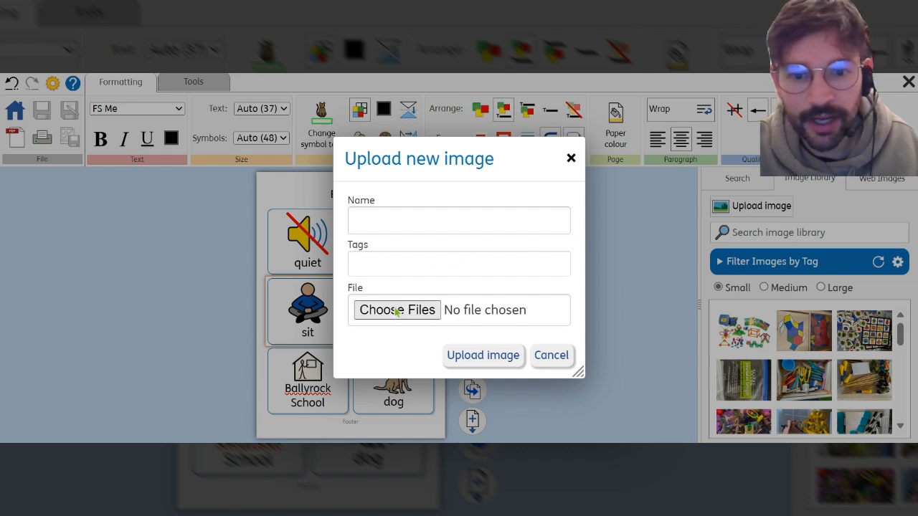
click(396, 309)
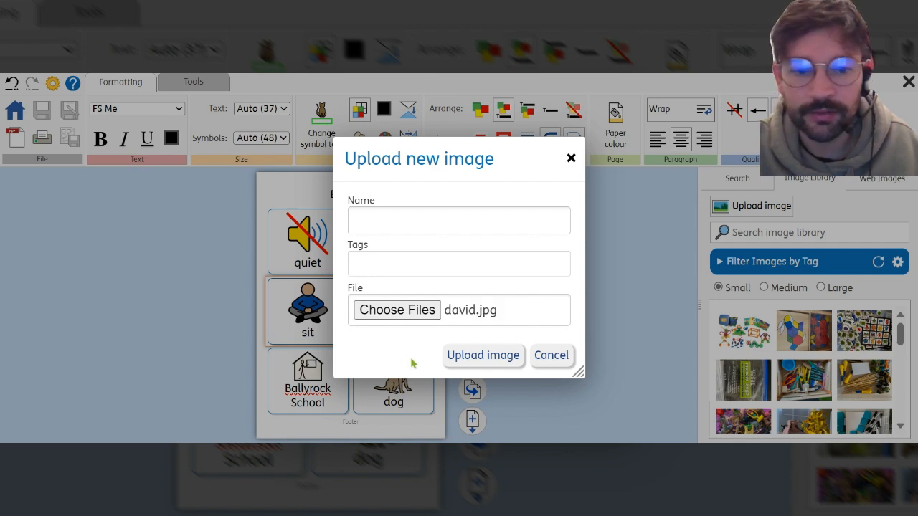
click(494, 359)
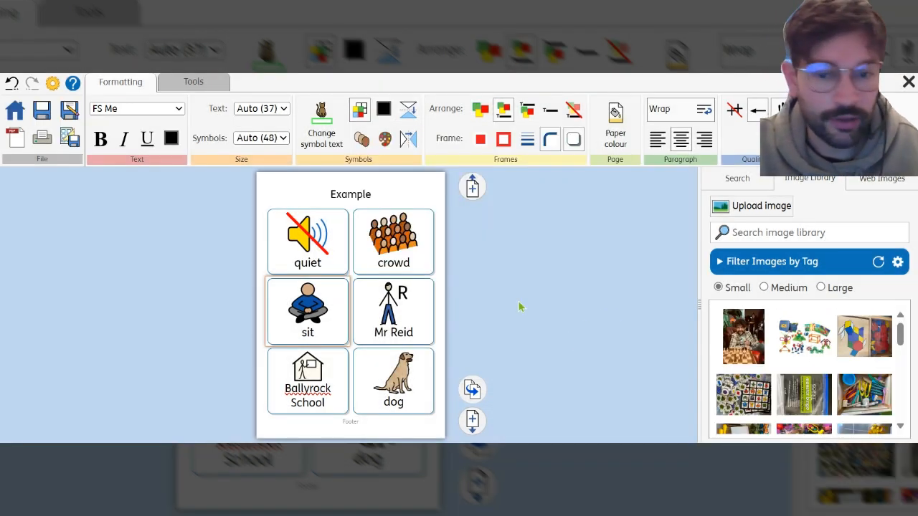
Replace the teacher symbol on the card beside "sit" with the uploaded chess-player photo from the image library
click(740, 343)
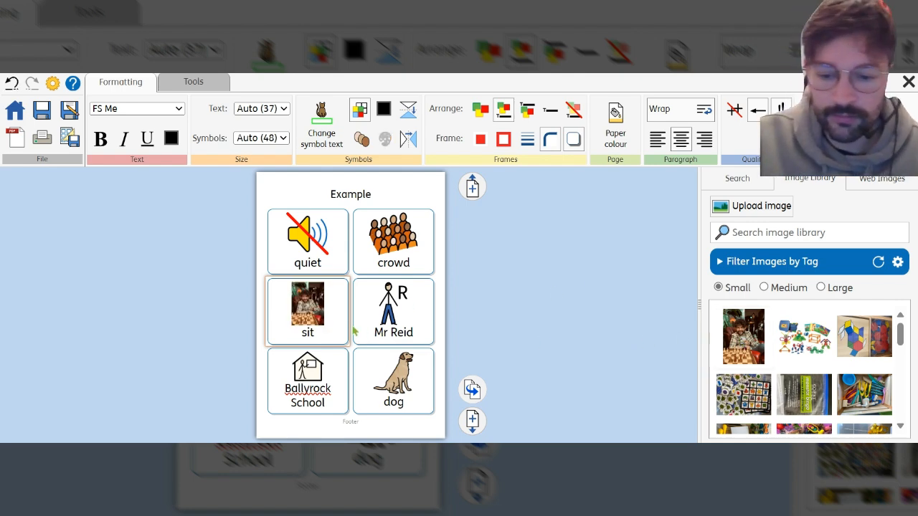
key(ctrl+z)
click(406, 313)
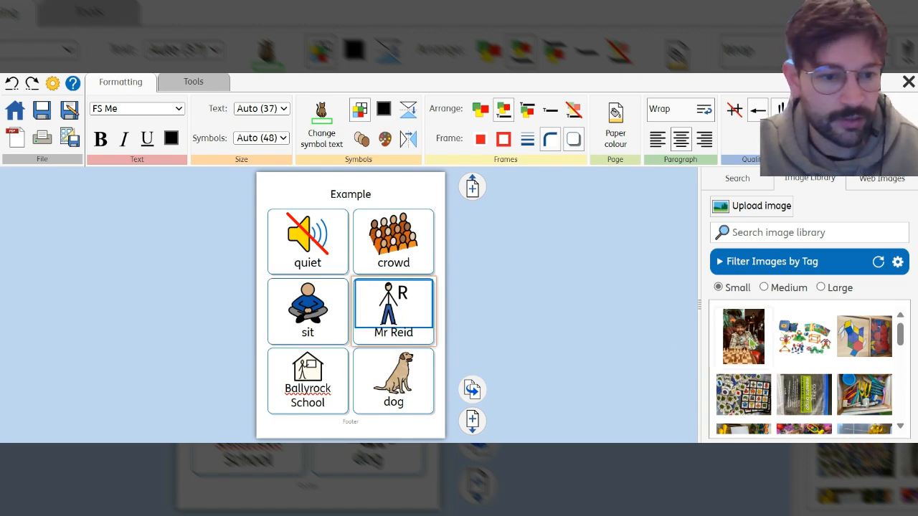
click(742, 343)
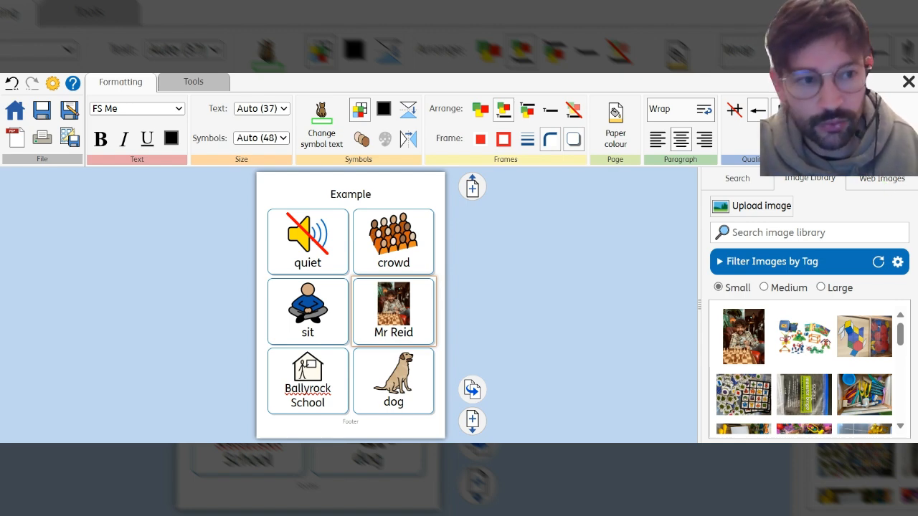
Add a new page of six empty symbol cards after the Example page
click(887, 183)
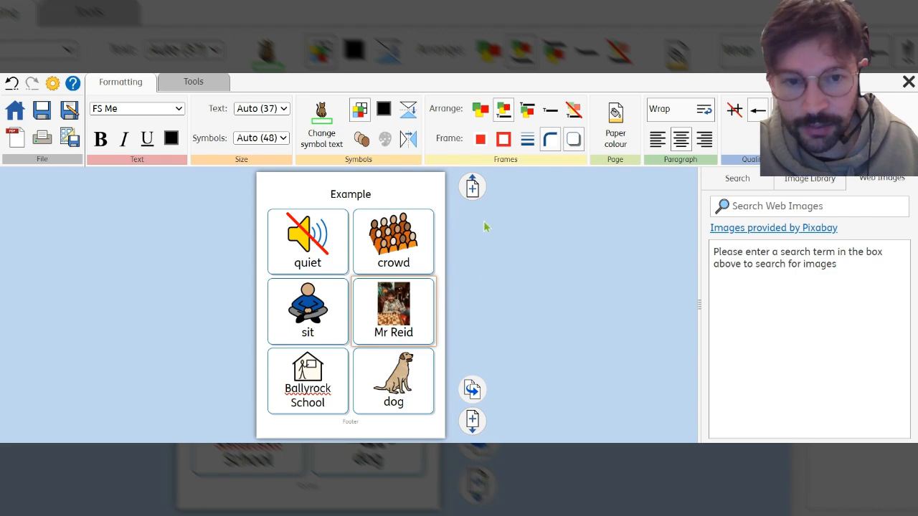
click(471, 427)
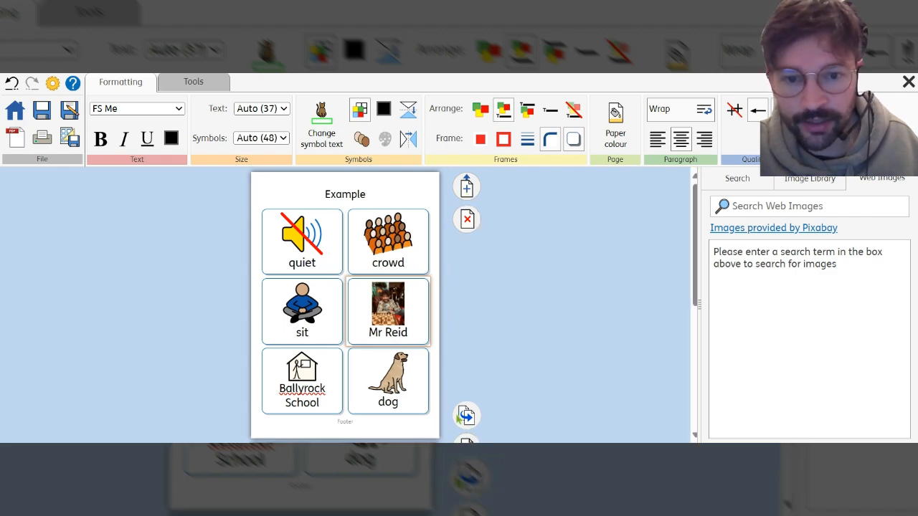
scroll(509, 350, down, 3)
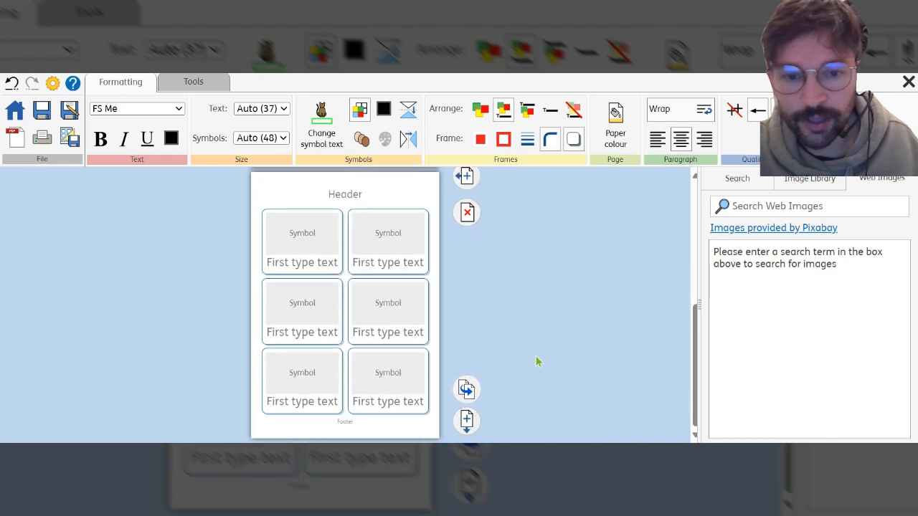
scroll(538, 361, up, 3)
scroll(500, 347, down, 3)
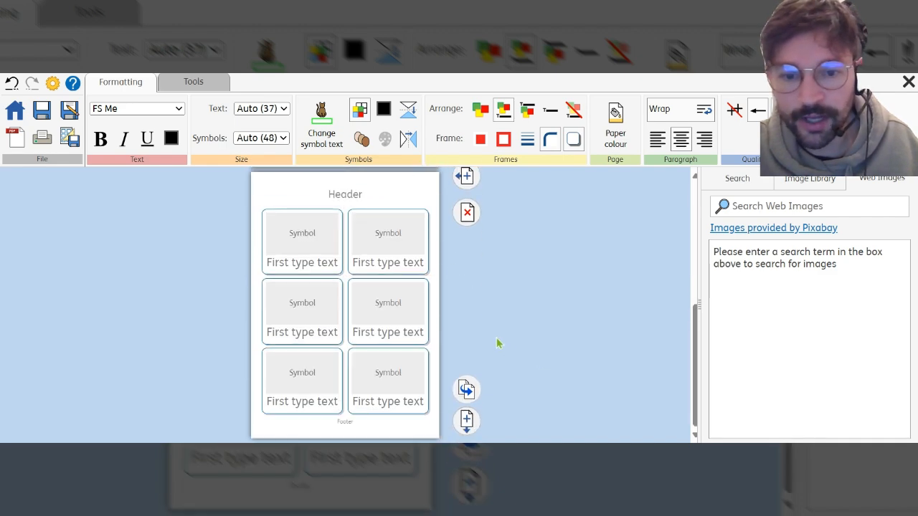
Label the first card on the new page "Pokemon"
click(304, 265)
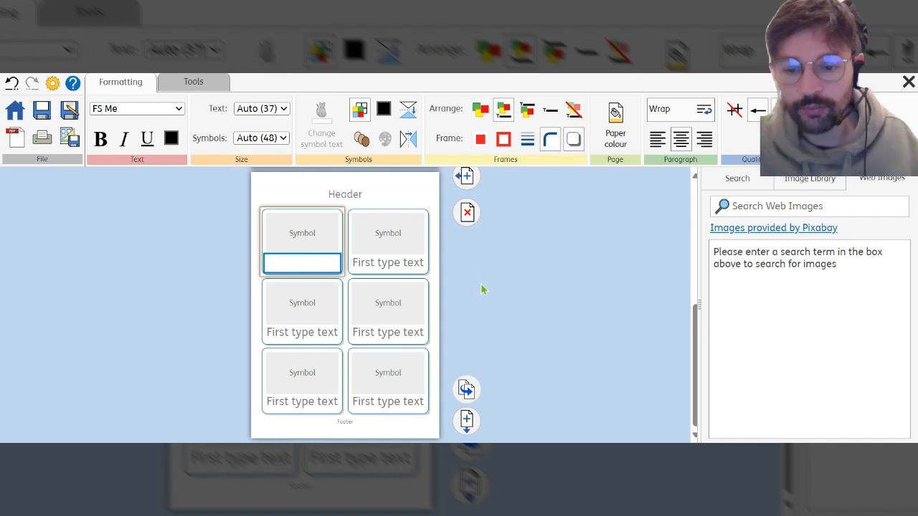
text(Poke)
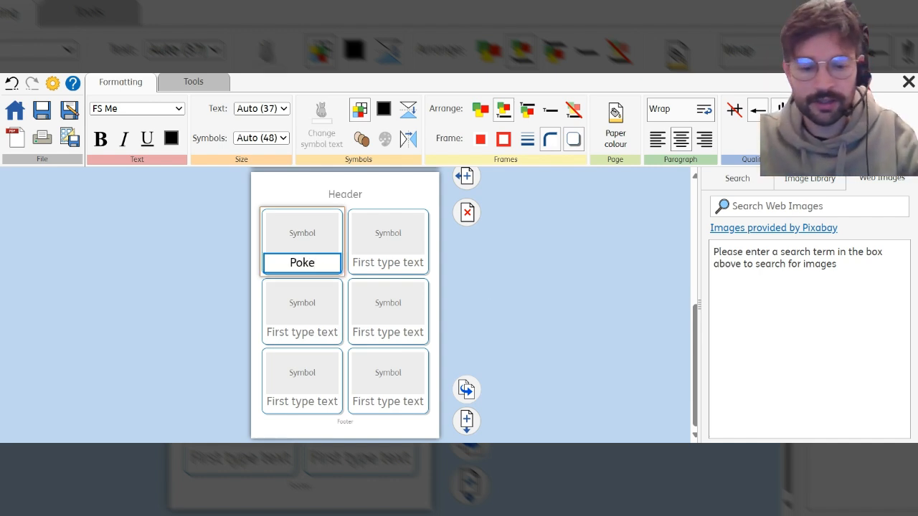
text(mon)
click(549, 297)
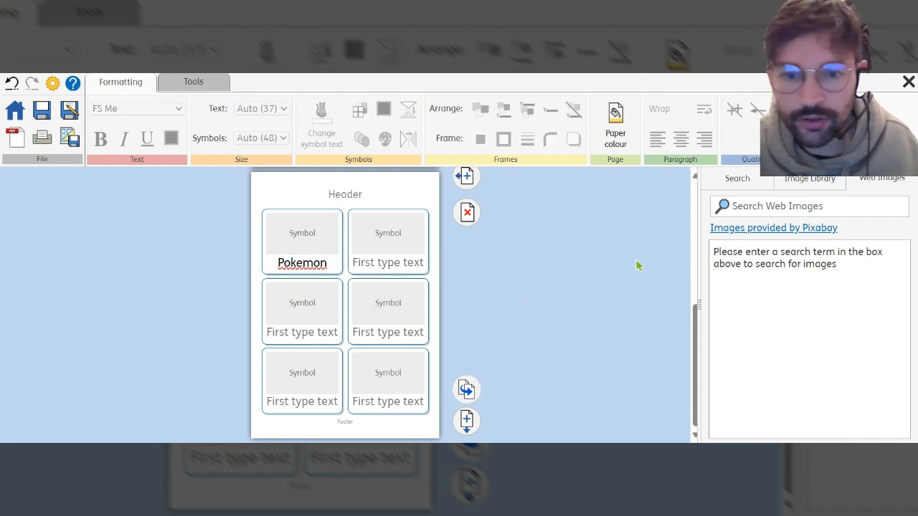
Search the web images for "pokemon"
click(750, 184)
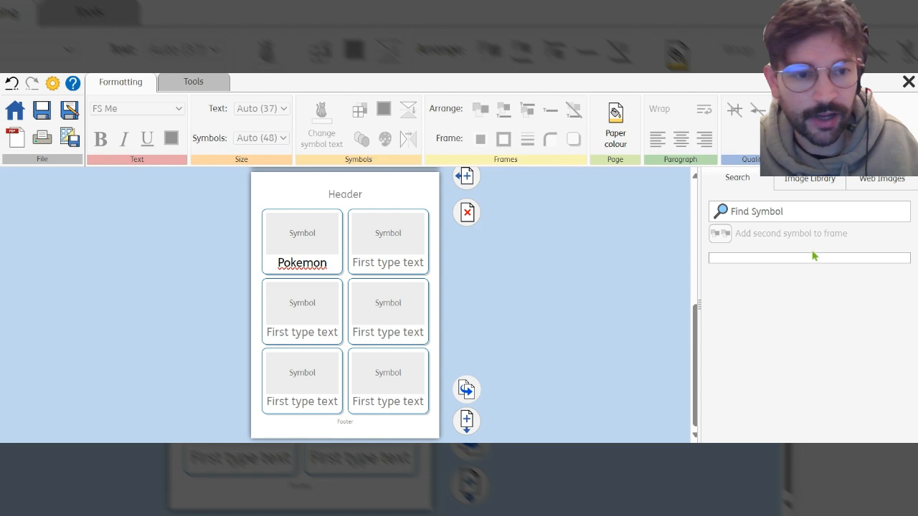
click(882, 180)
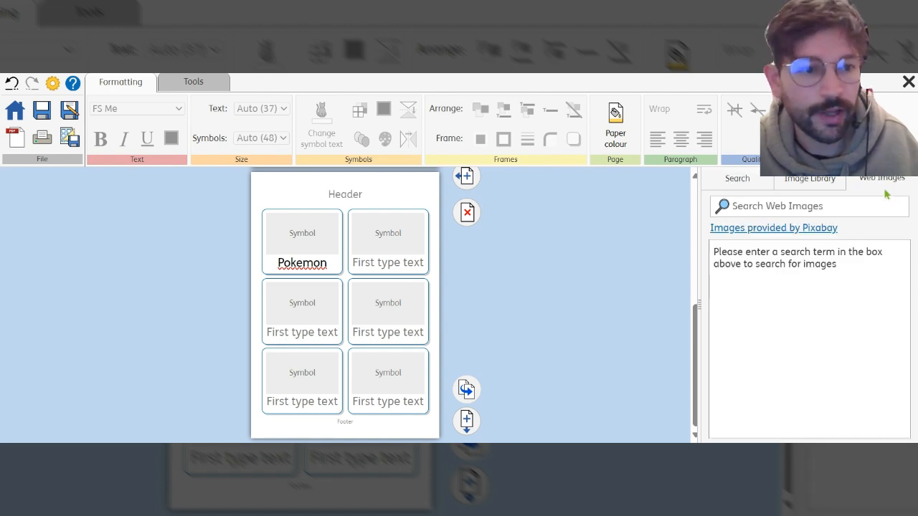
click(824, 204)
text(poke)
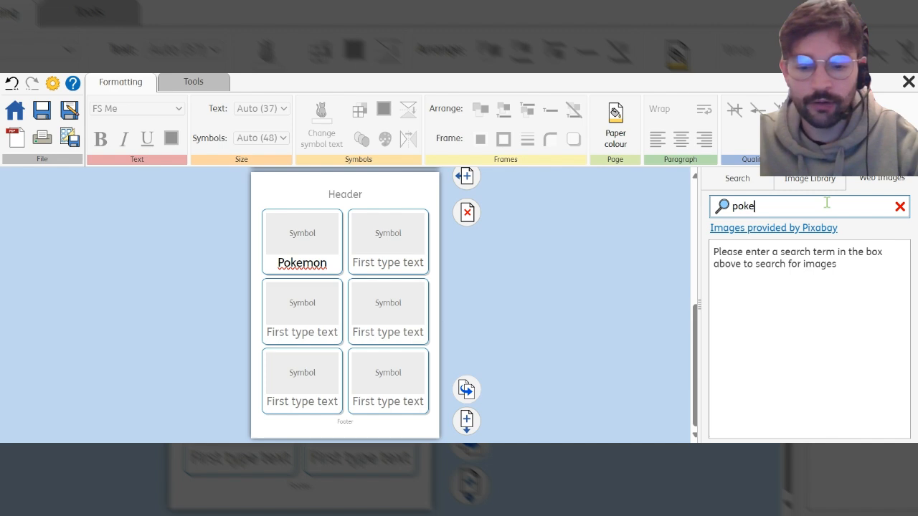
text(mon)
key(Return)
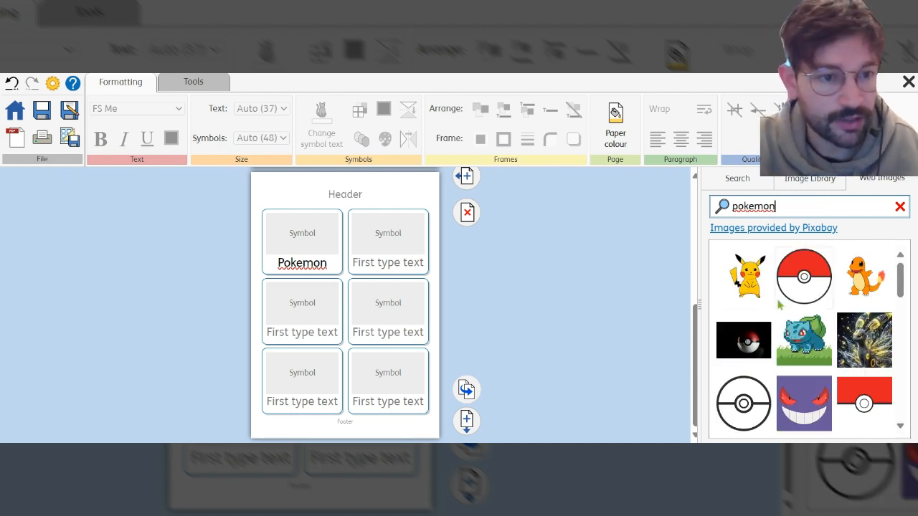
Insert the yellow star-shaped Pikachu image from the web results as the Pokemon card's symbol
scroll(828, 290, down, 2)
scroll(825, 294, down, 4)
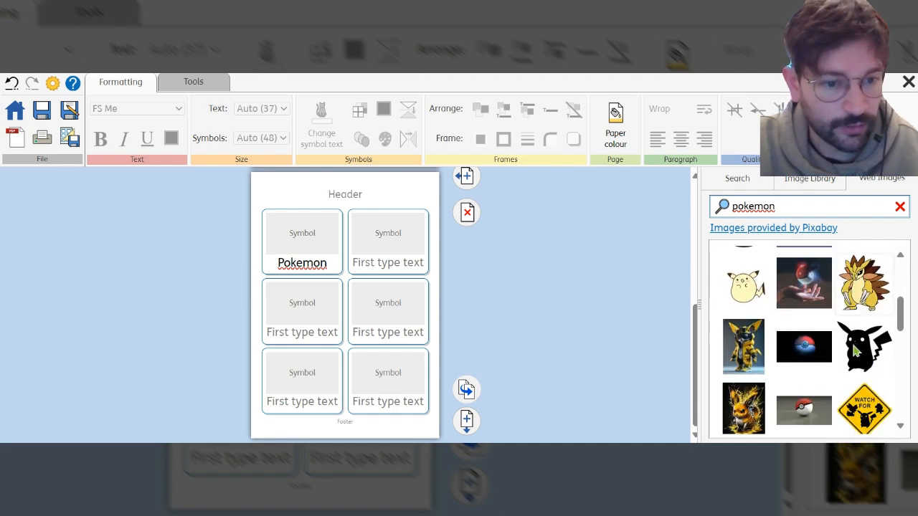
scroll(828, 371, down, 5)
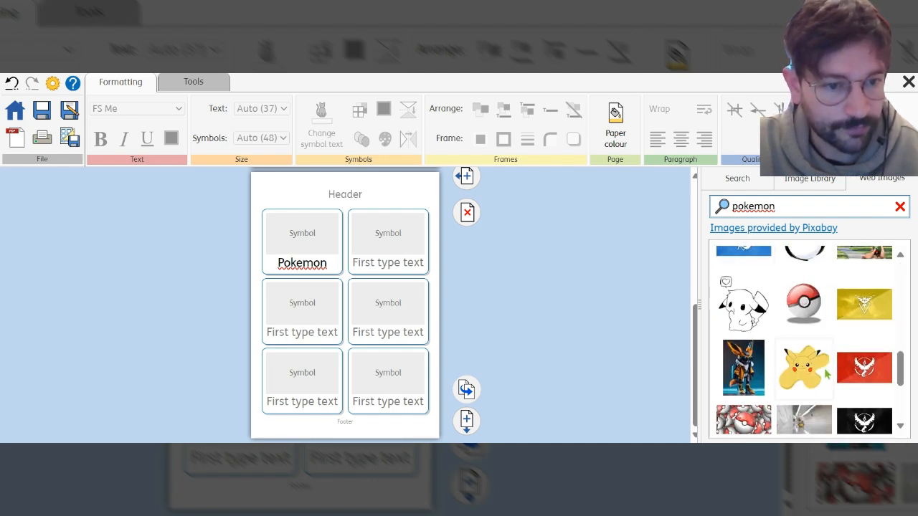
scroll(837, 391, up, 2)
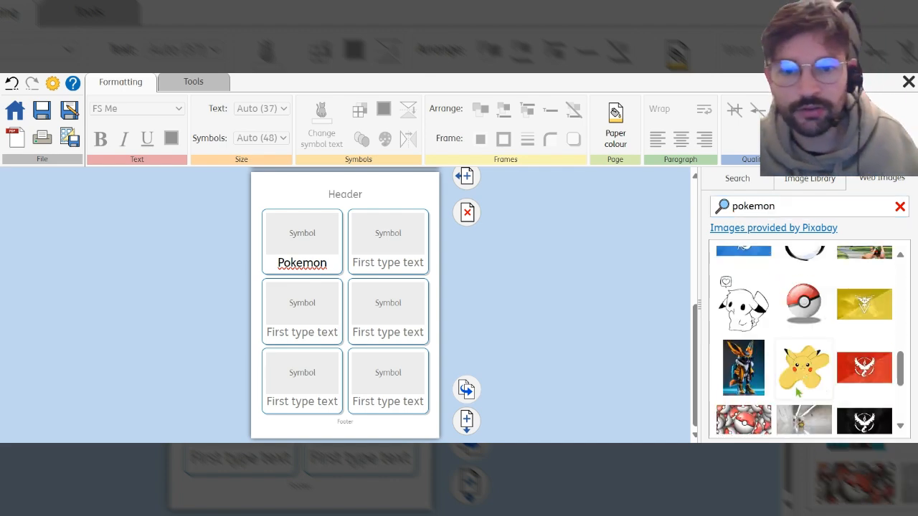
click(307, 261)
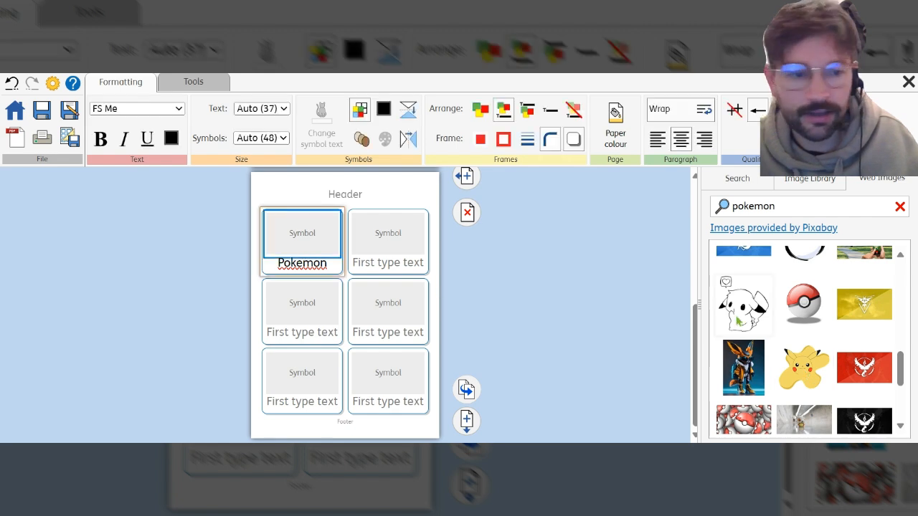
click(802, 369)
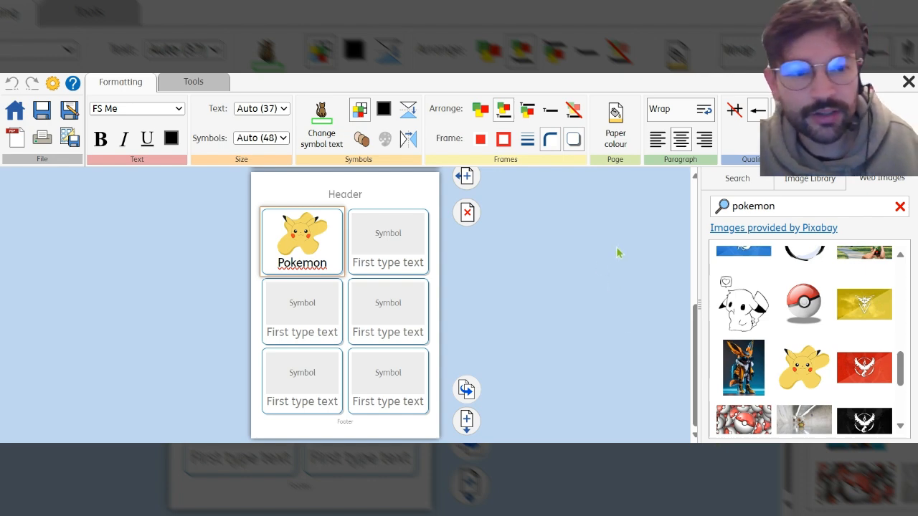
Compare the symbol search, image library and web images as picture sources for the cards
click(737, 179)
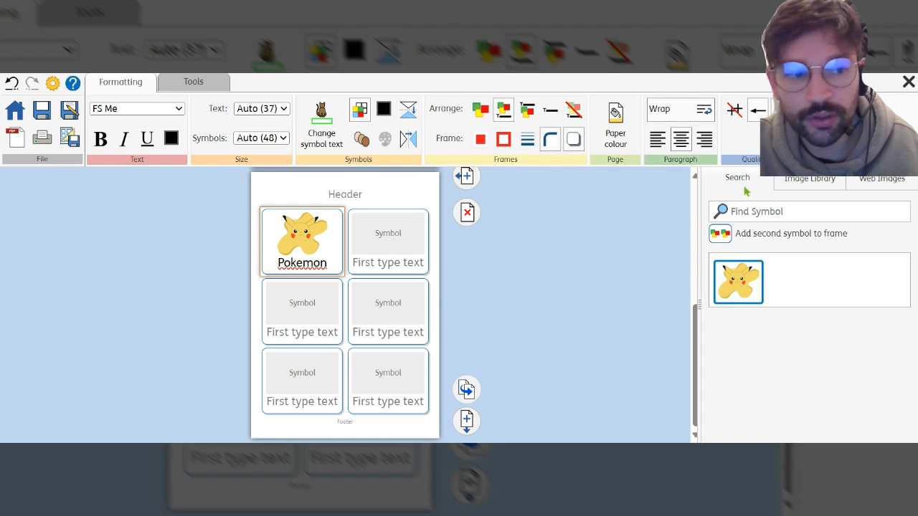
click(800, 183)
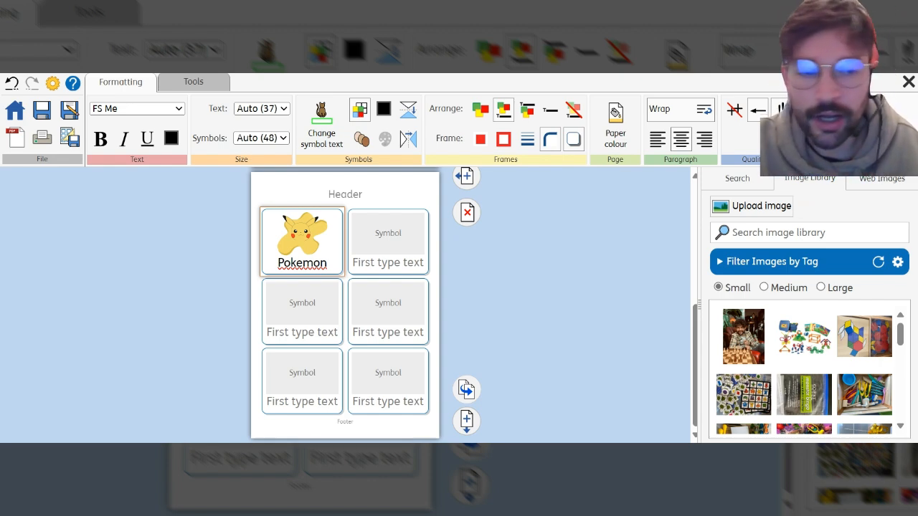
click(880, 178)
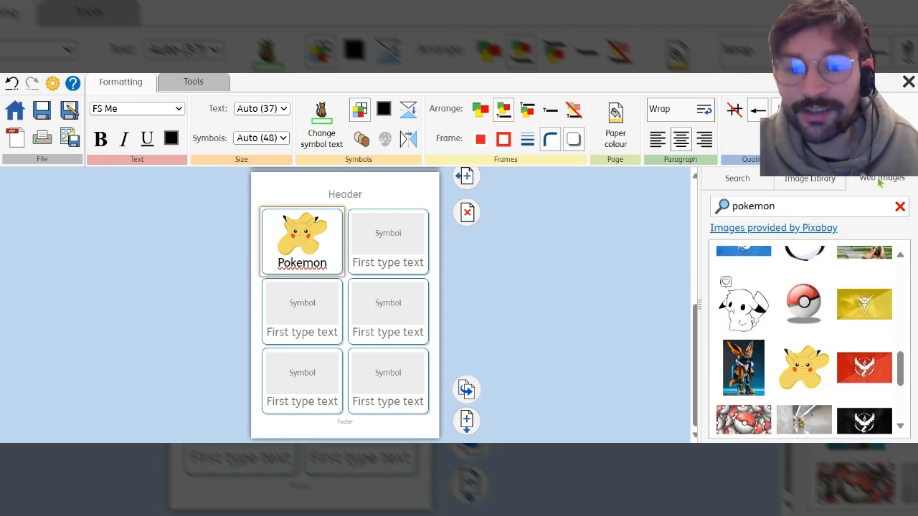
click(806, 186)
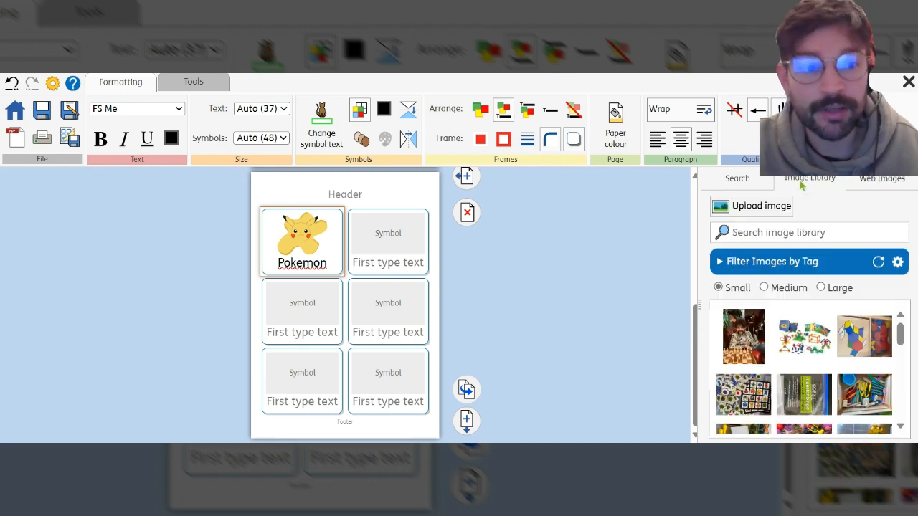
click(733, 185)
click(806, 181)
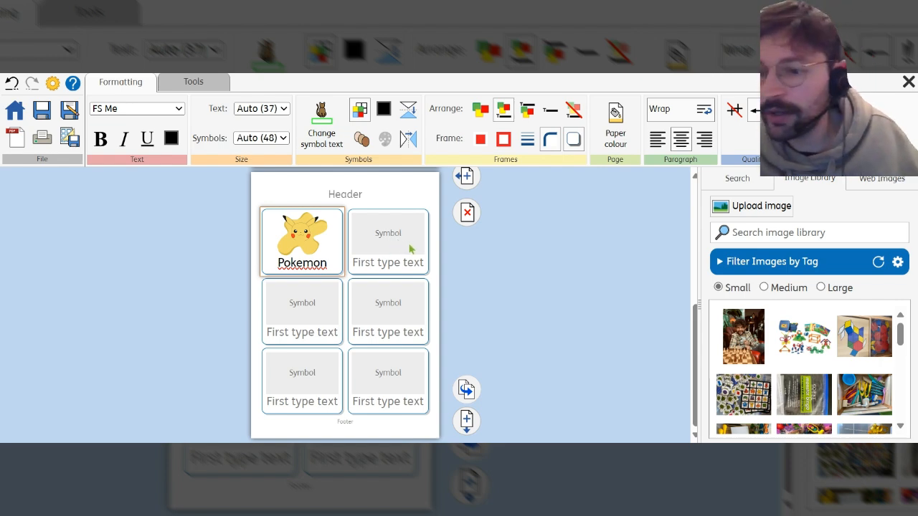
Label the second card on the new page "Swimming on Monday"
click(397, 266)
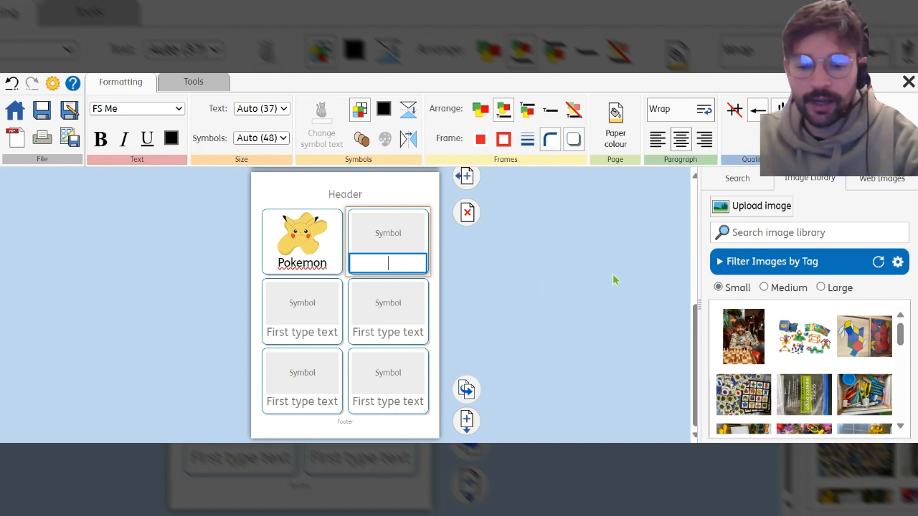
text(Swimmi)
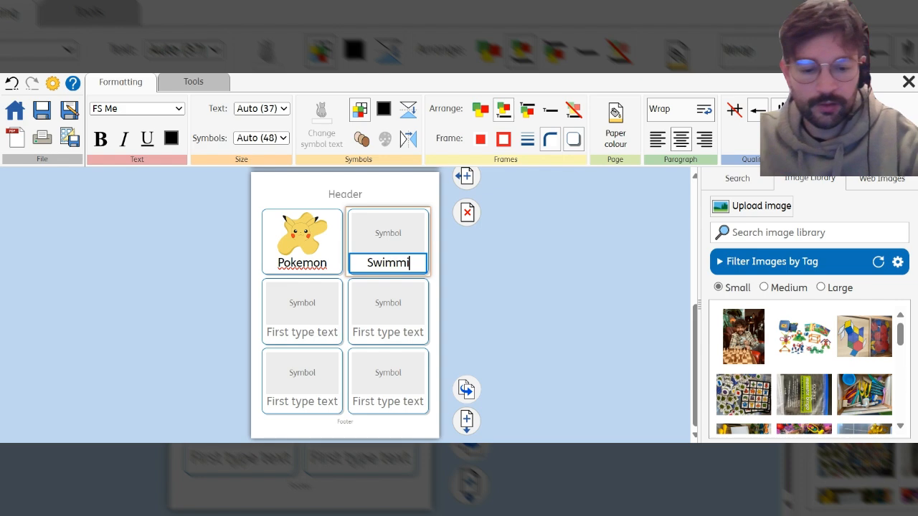
text(ng on Monday)
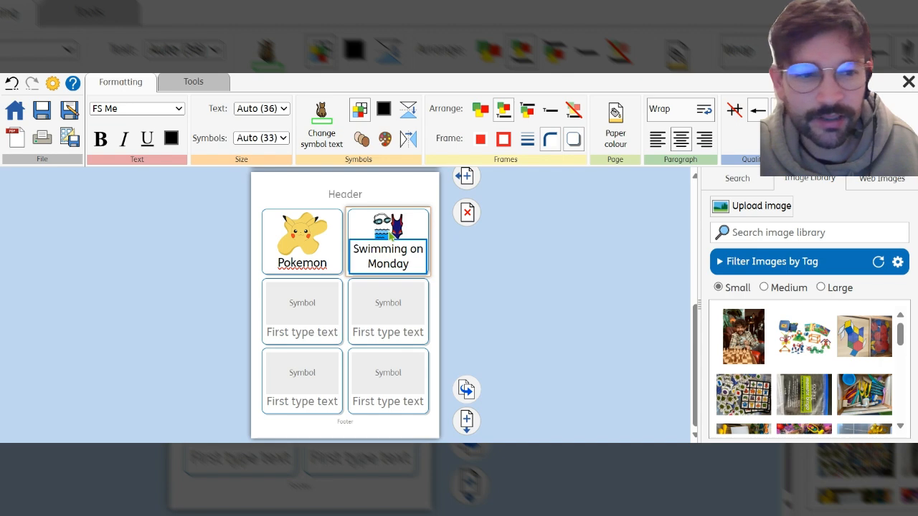
Change the "Swimming on Monday" card's symbol to the Monday sun with the white bar
click(393, 234)
click(739, 186)
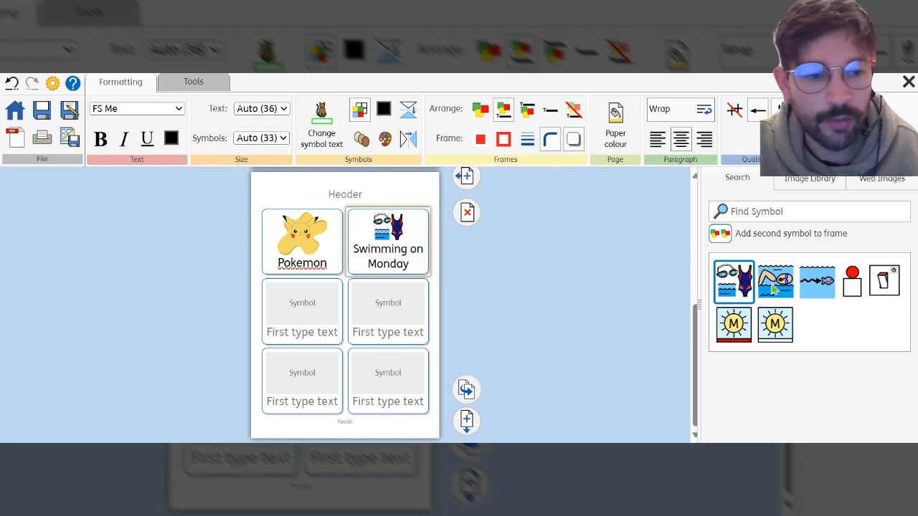
click(779, 327)
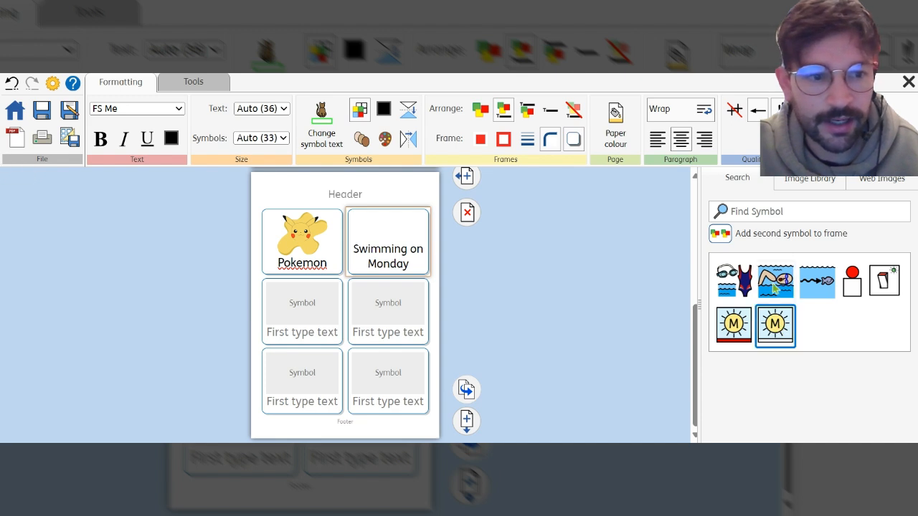
Try the swimmer and Monday symbols in turn on the "Swimming on Monday" card
click(774, 287)
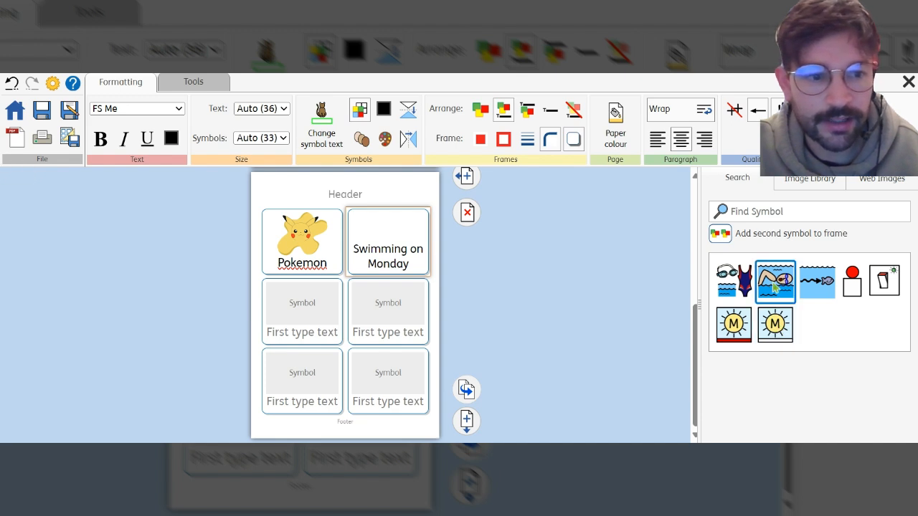
click(779, 326)
click(778, 291)
click(779, 332)
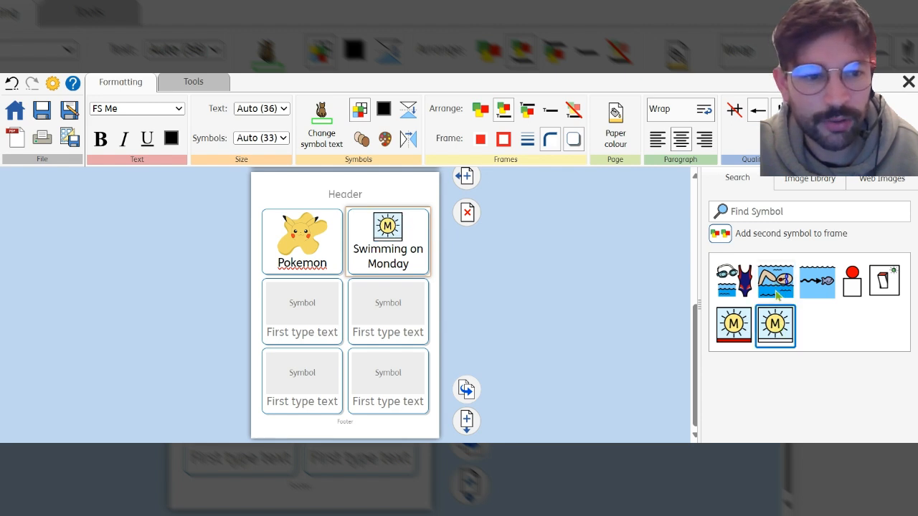
click(778, 291)
Use the white-bar Monday symbol on the "Swimming on Monday" card and add the swimmer as a second symbol
click(778, 319)
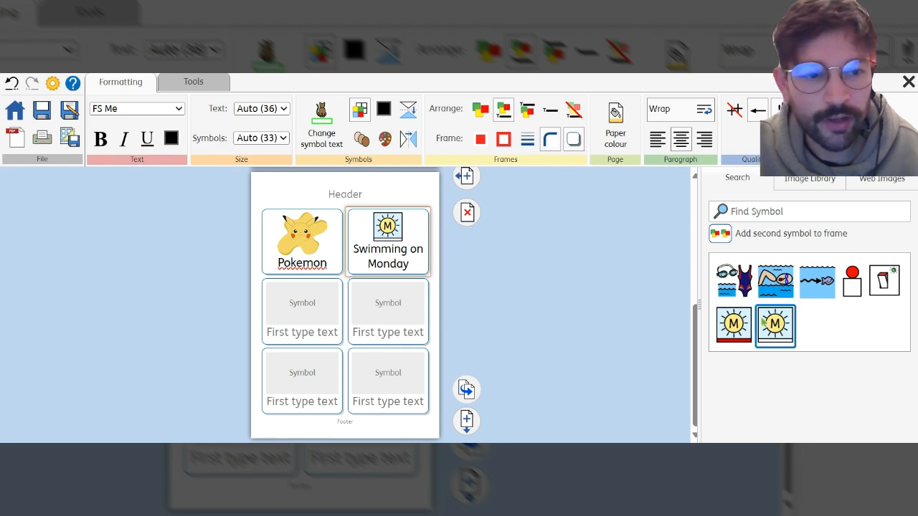
click(770, 239)
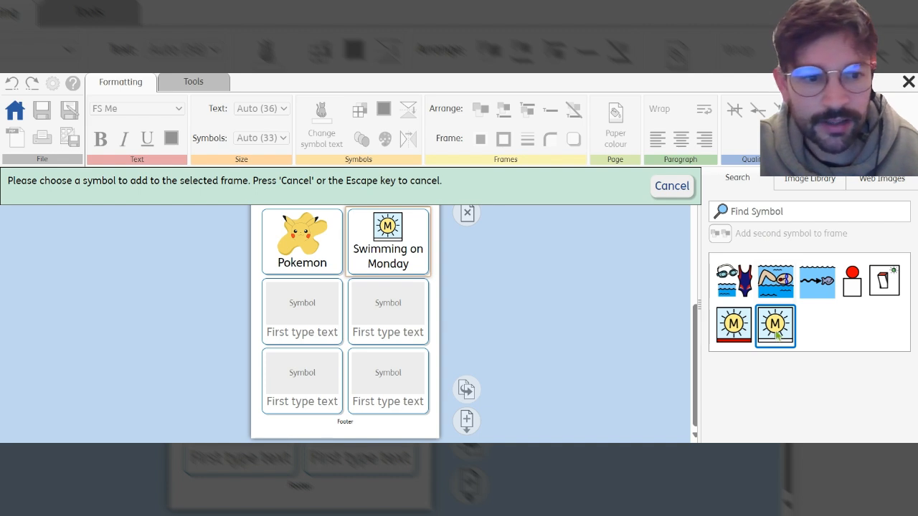
click(775, 286)
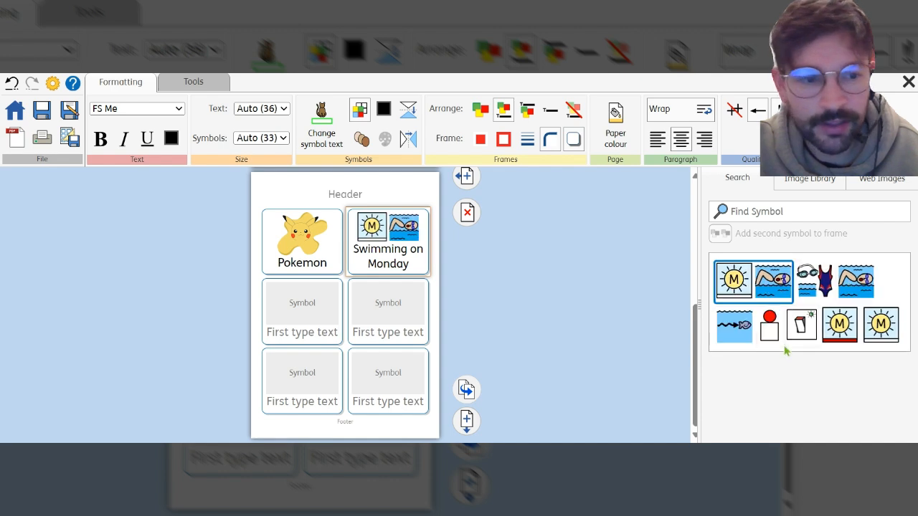